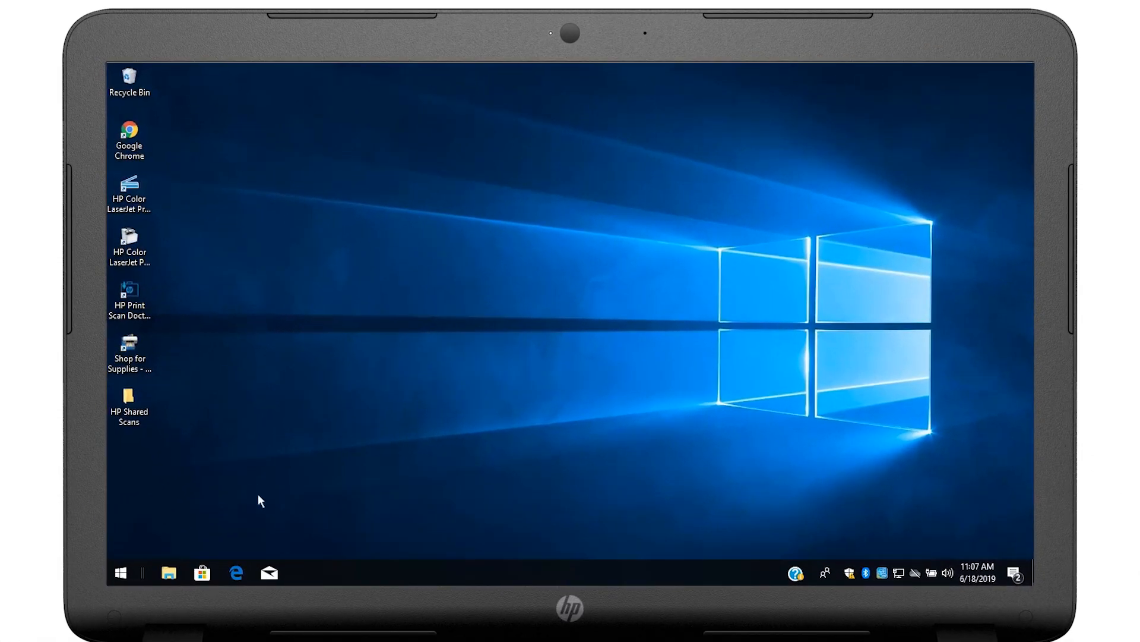
# Find the HP Color LaserJet Pro M478f-9f app via Start search and show its Scan options.
pyautogui.click(121, 572)
pyautogui.press('super+s')
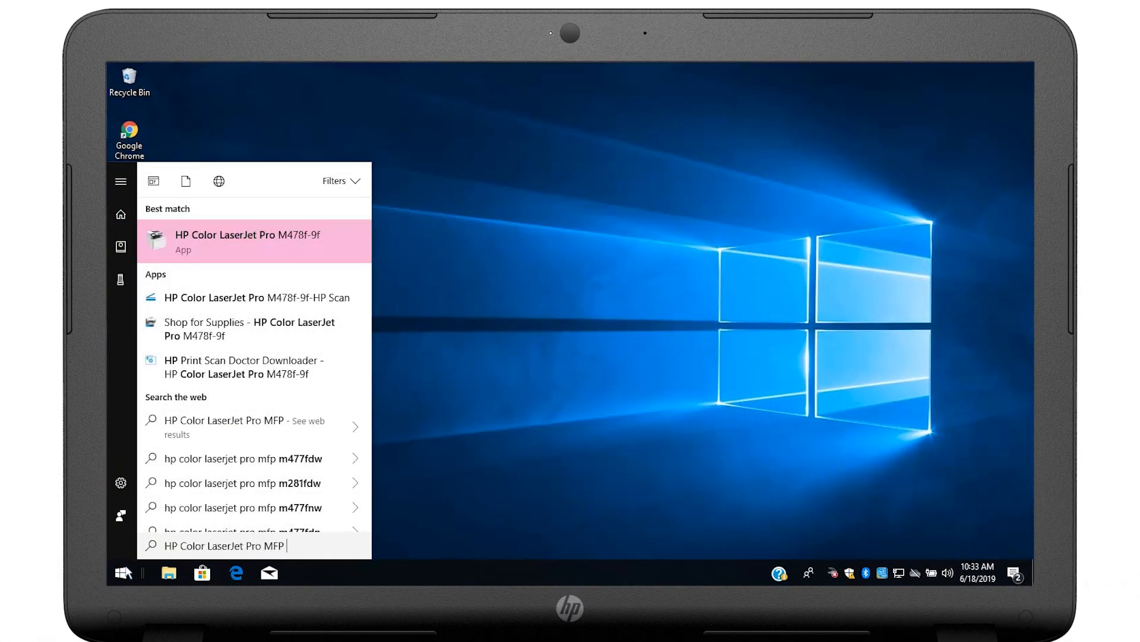
pyautogui.write('M479')
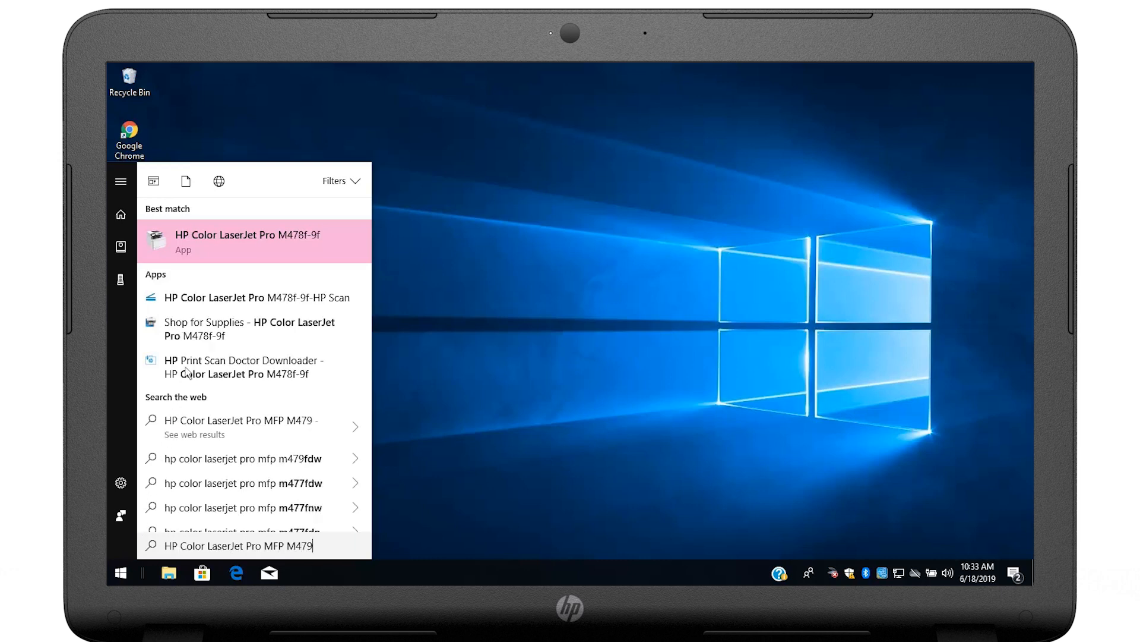
pyautogui.click(225, 241)
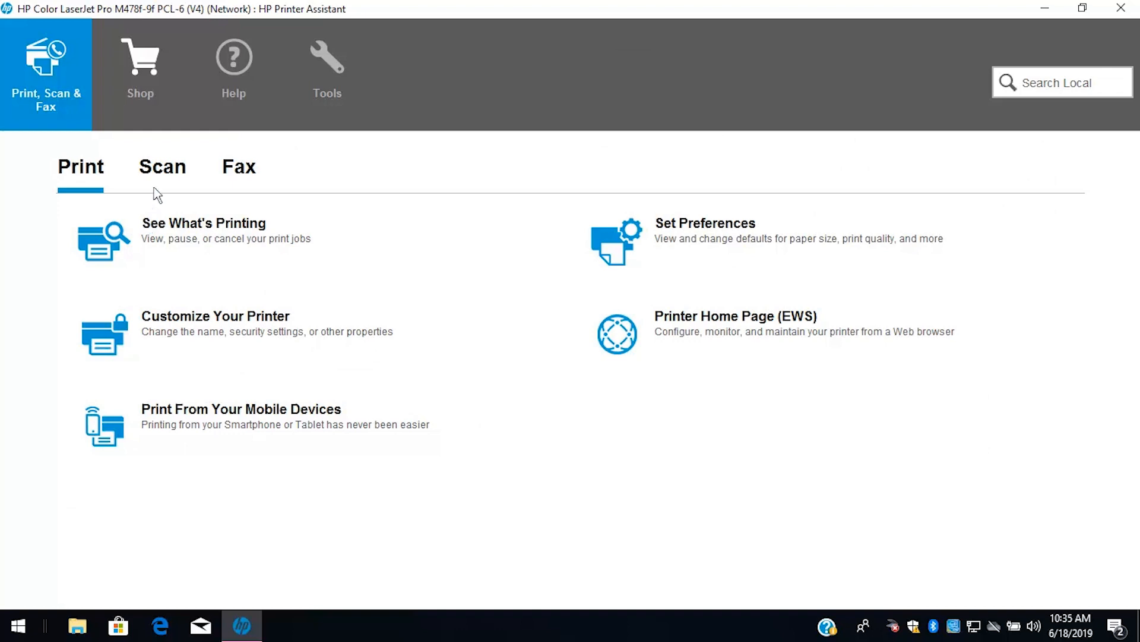
pyautogui.click(161, 174)
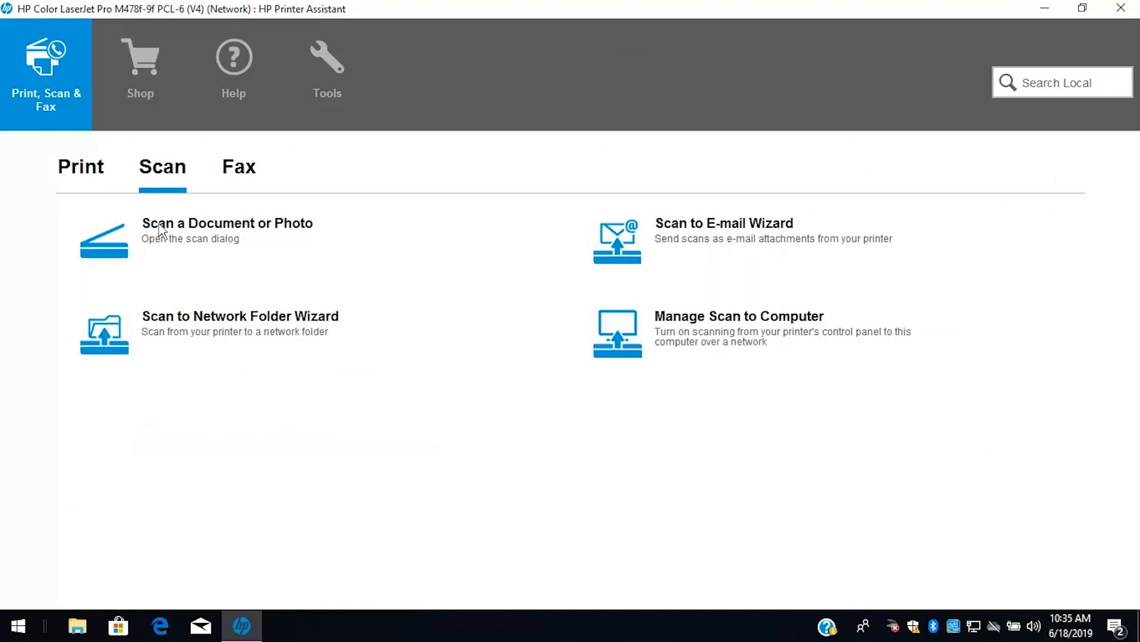
# Launch the Scan to Network Folder Wizard and allow the UAC prompt.
pyautogui.click(164, 326)
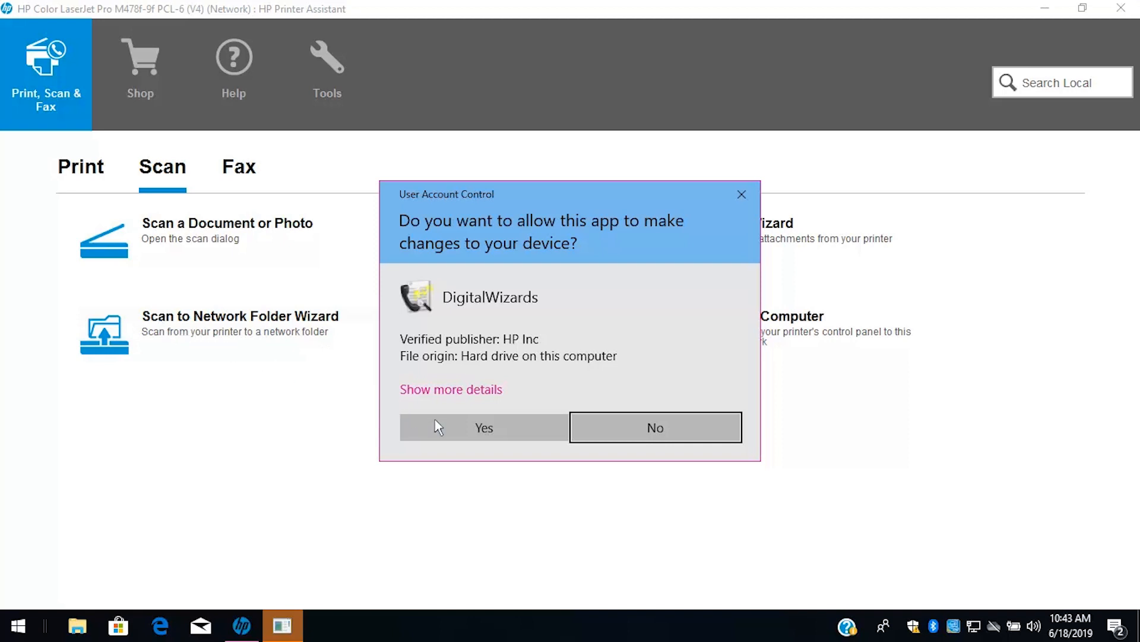
pyautogui.click(483, 428)
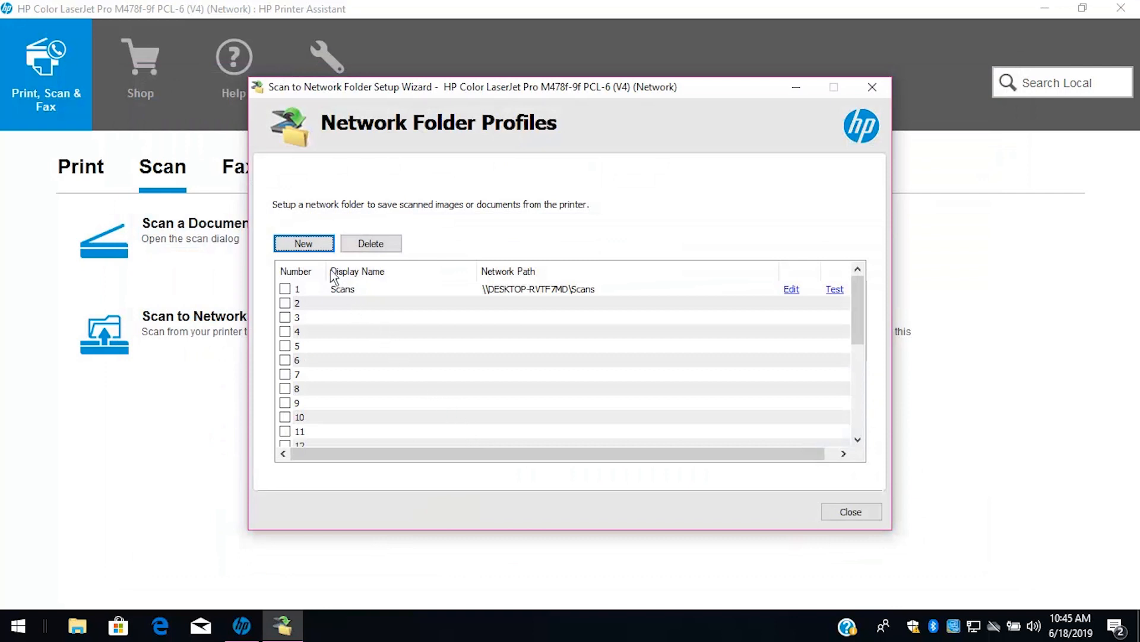
# Start a new profile named 'HP Network Scans' and bring up Manage Network Shares.
pyautogui.click(304, 243)
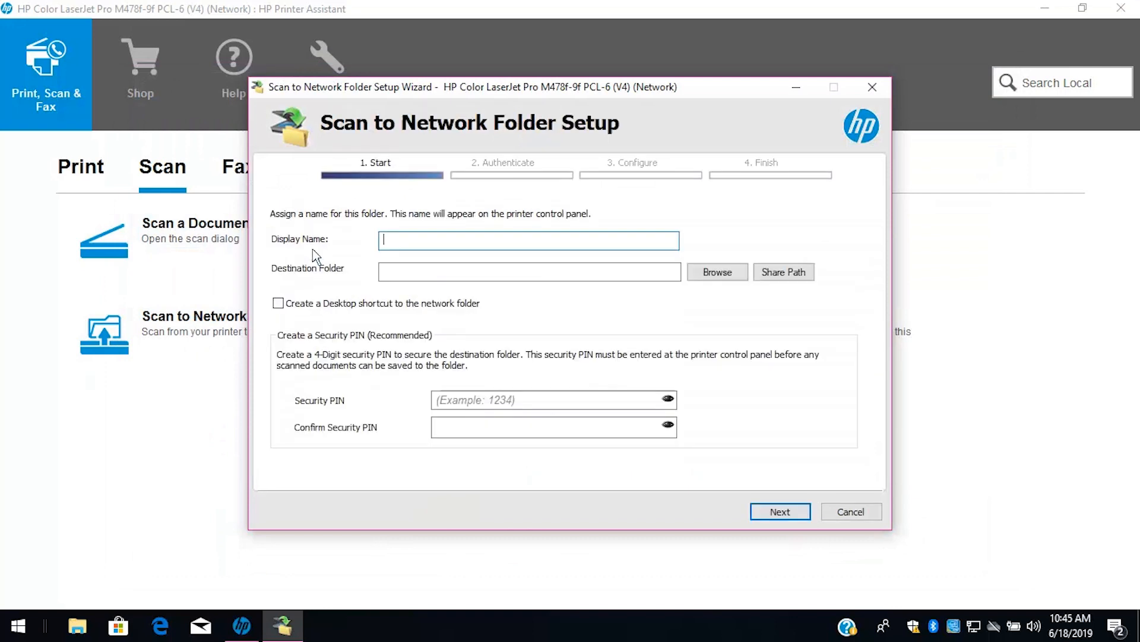
pyautogui.write('HP Network Scans')
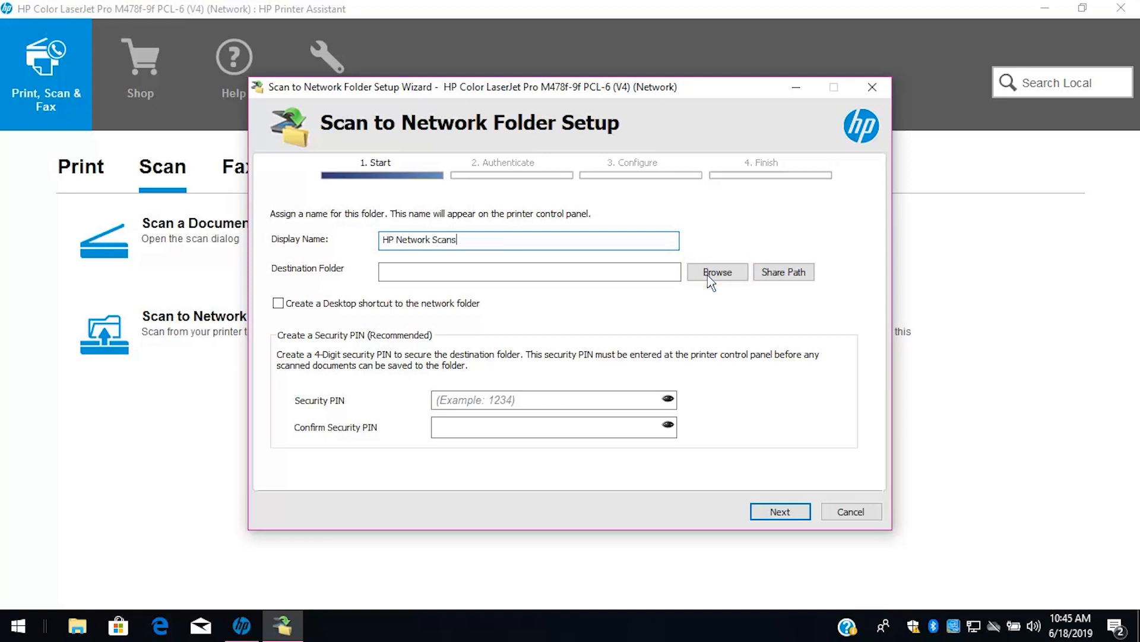
pyautogui.click(788, 281)
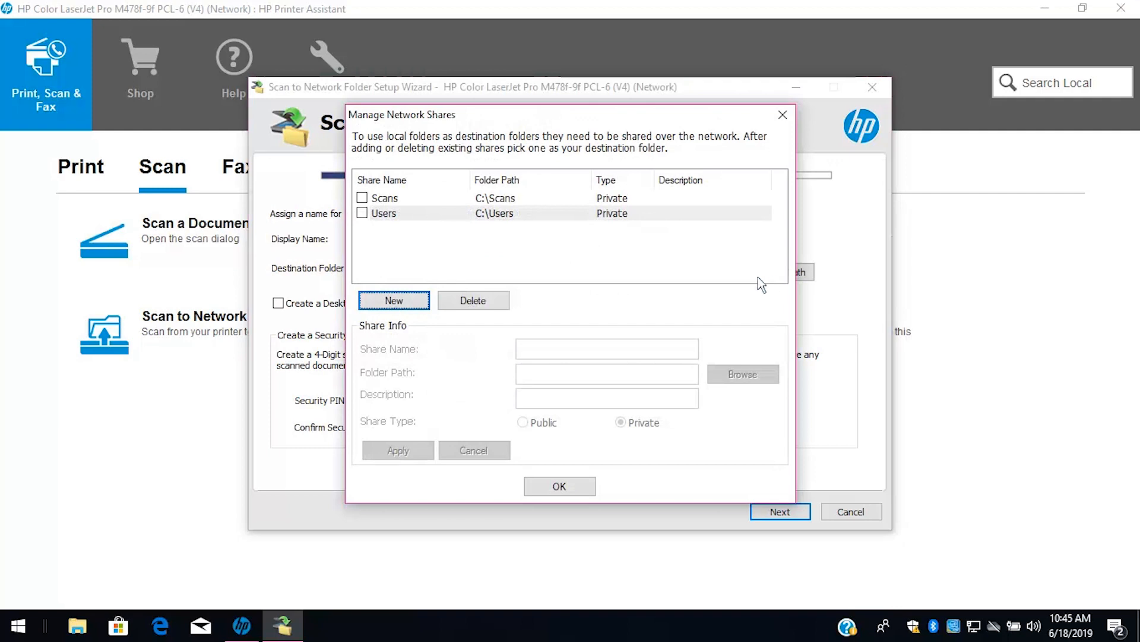
# Create the share 'HP Shared Scans' for the Desktop folder, described 'My Group Scans'.
pyautogui.click(423, 303)
pyautogui.write('HP Shared Scans')
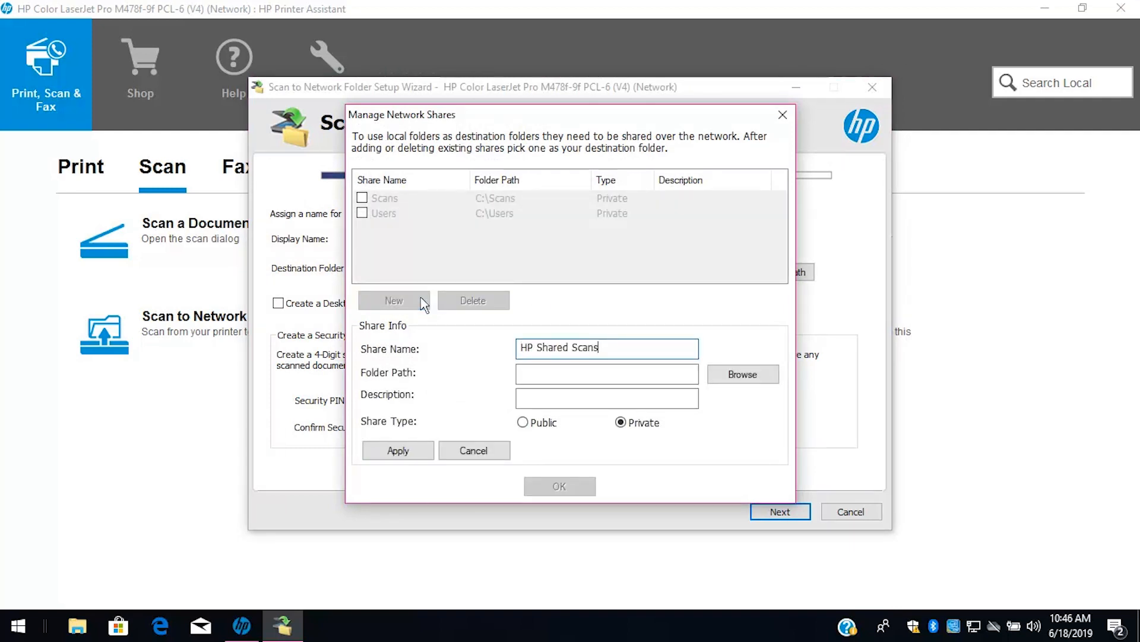
pyautogui.click(742, 374)
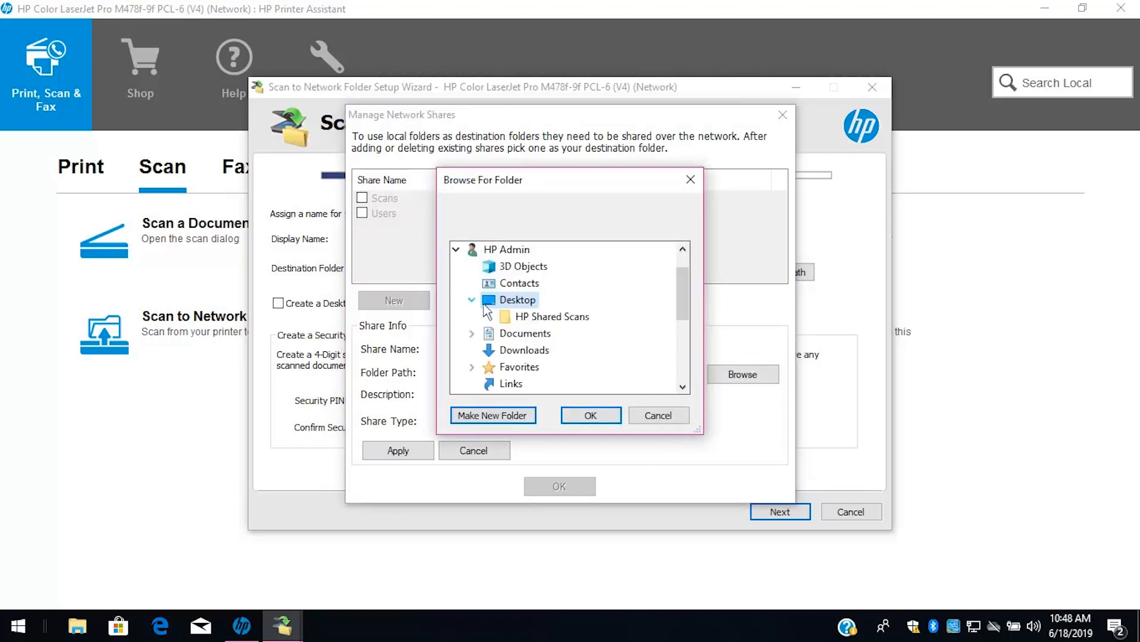
pyautogui.click(552, 317)
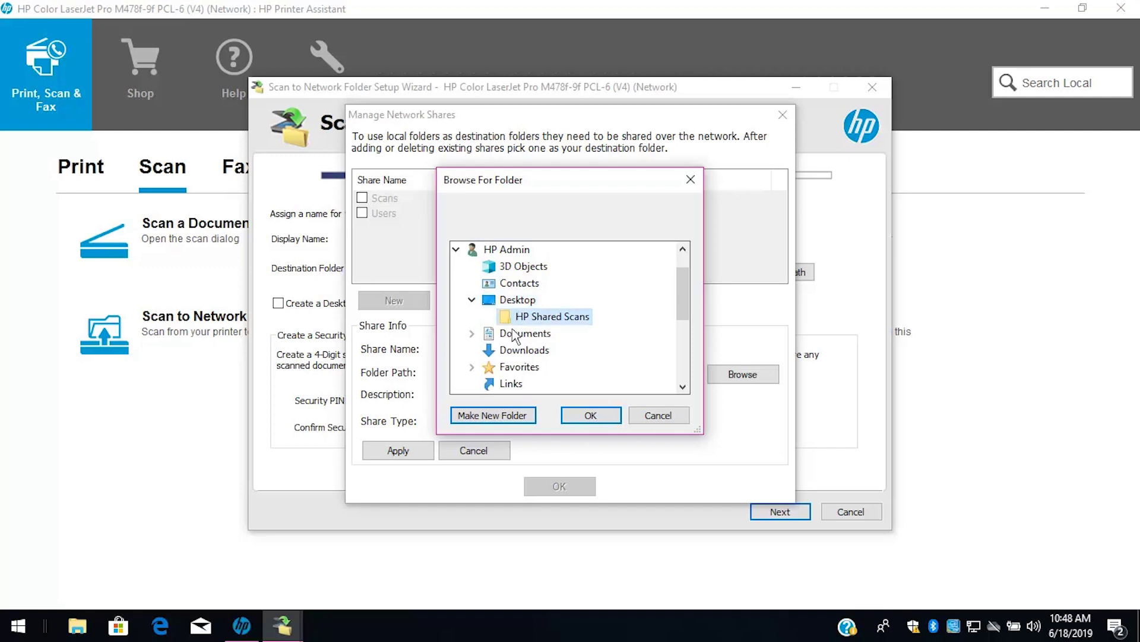
pyautogui.click(590, 416)
pyautogui.write('My Group Scans')
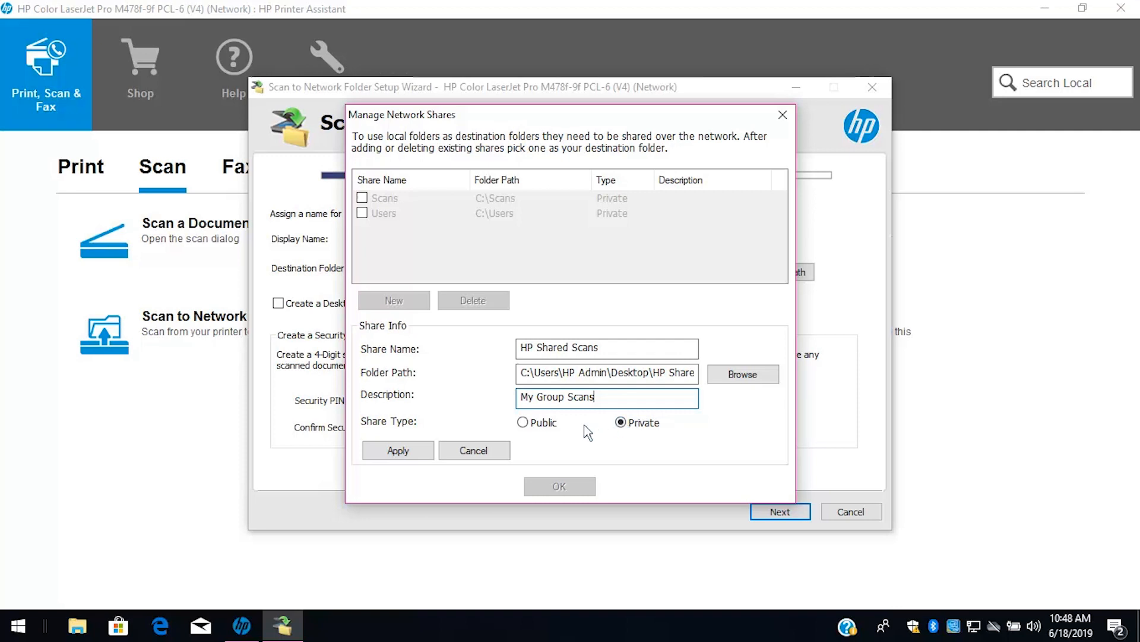
pyautogui.click(410, 449)
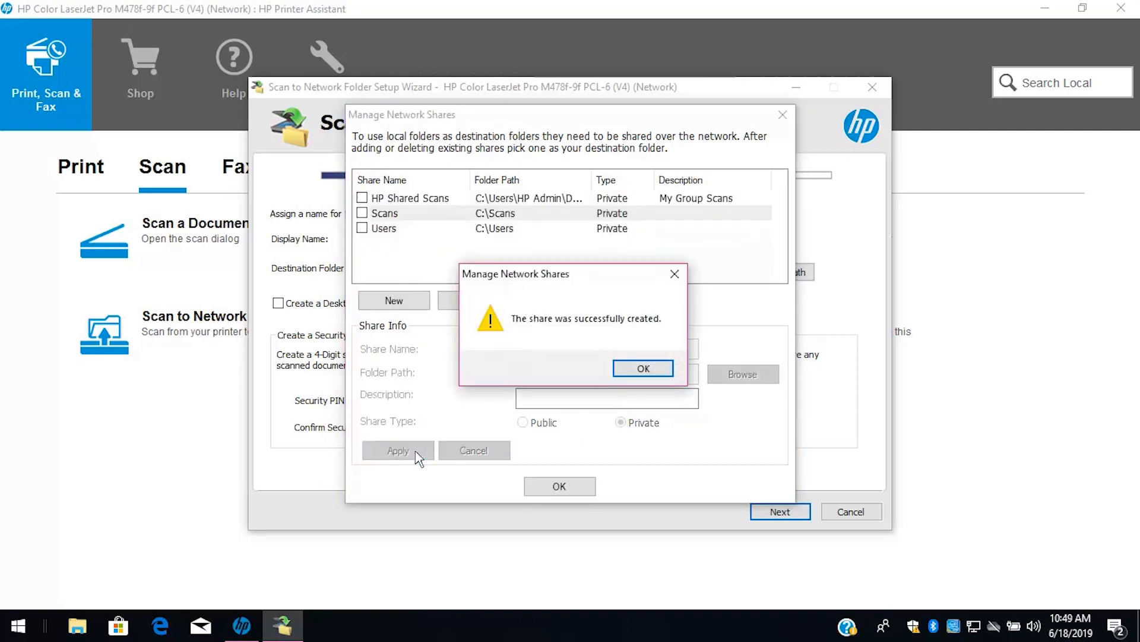
pyautogui.click(643, 368)
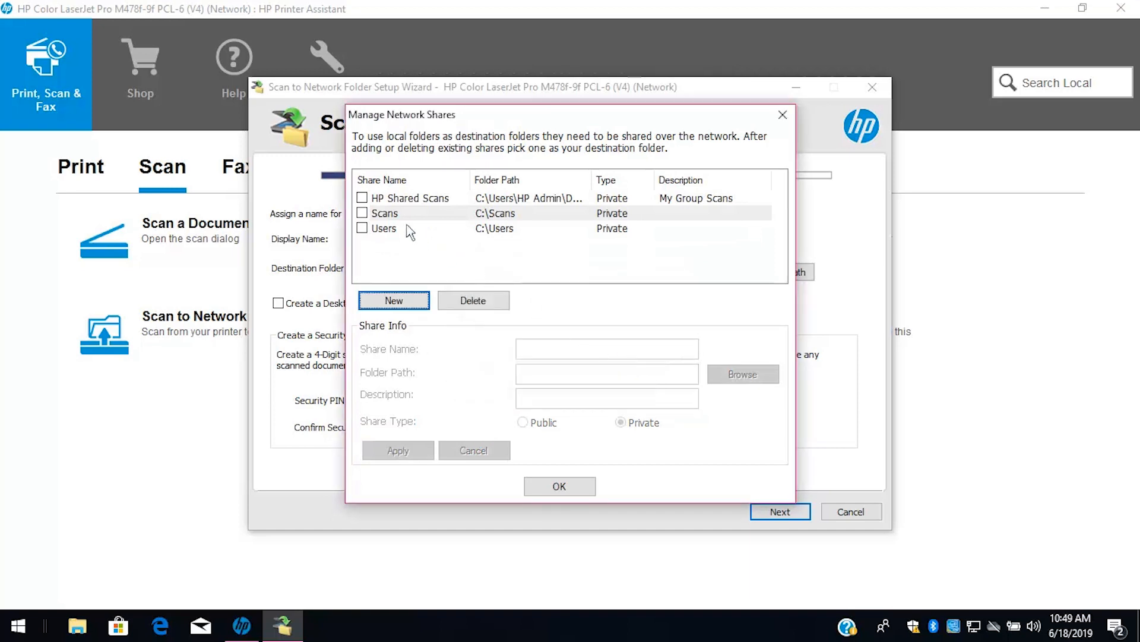
# Tick 'HP Shared Scans' as the destination share and accept it.
pyautogui.click(362, 197)
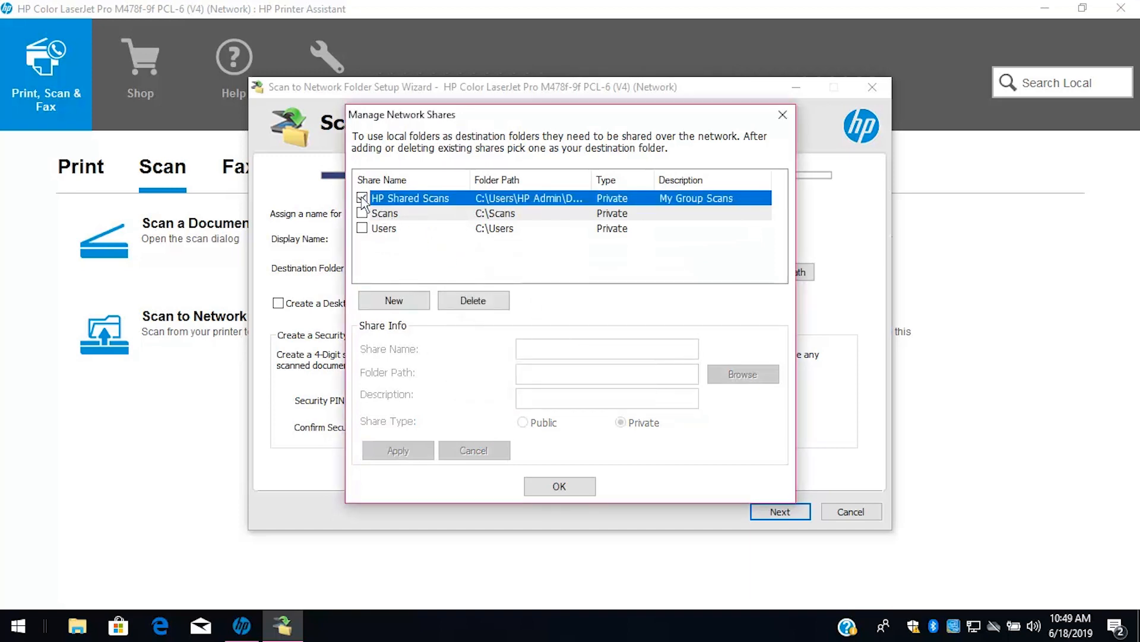
pyautogui.click(559, 487)
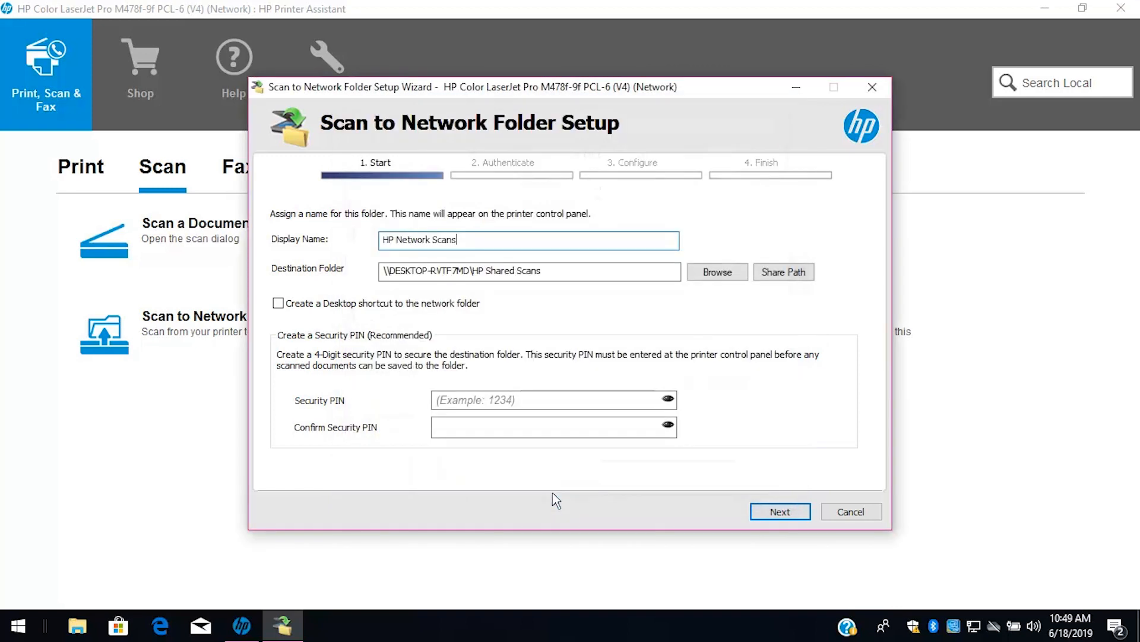
# Add a desktop shortcut and enter and confirm the 4-digit security PIN.
pyautogui.click(279, 303)
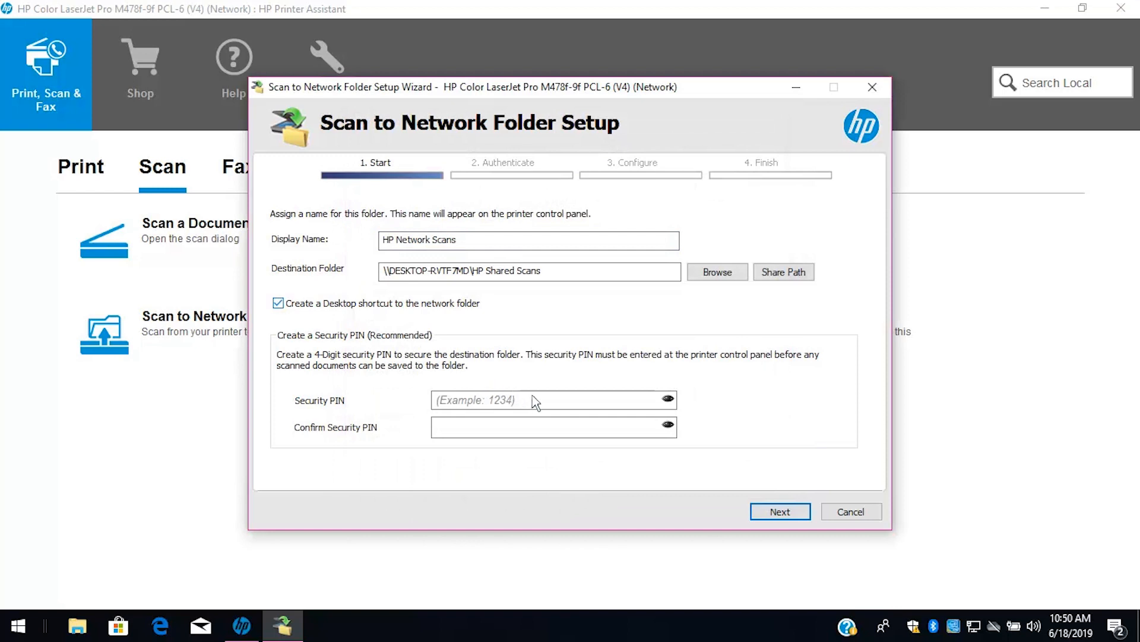
pyautogui.click(555, 408)
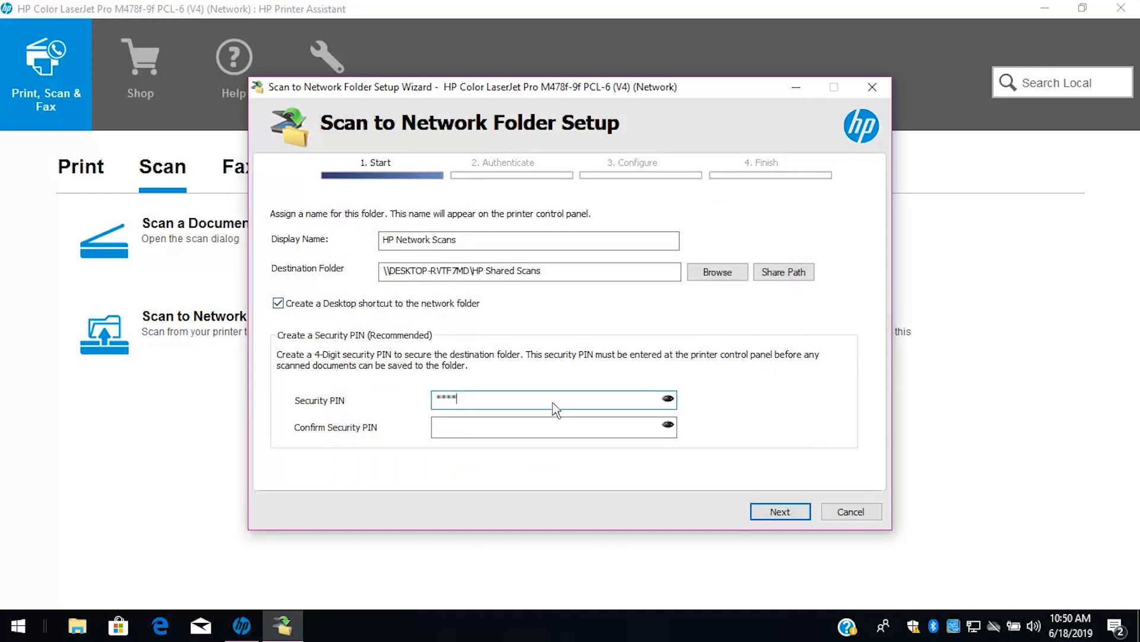
pyautogui.click(554, 435)
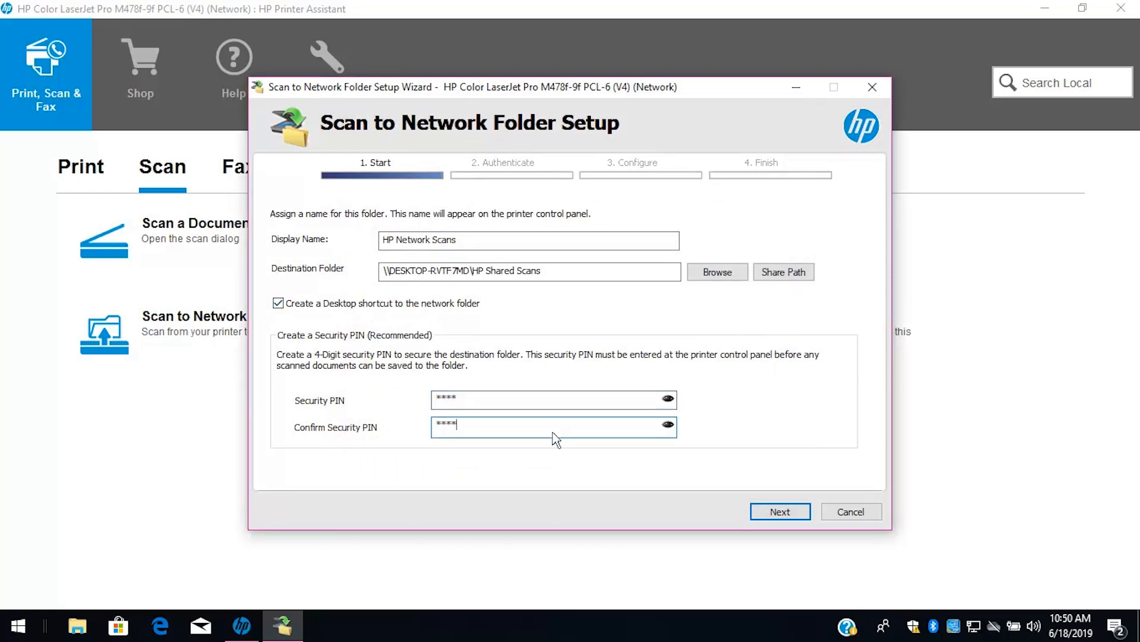
pyautogui.click(780, 512)
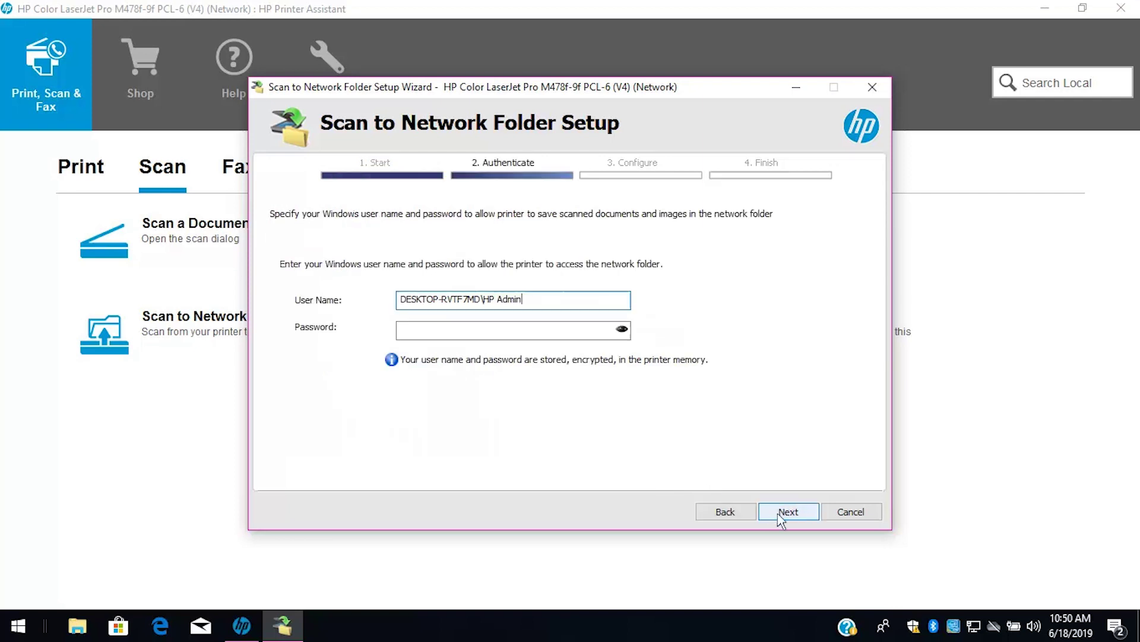
# Supply the Windows account password on the Authenticate page and continue.
pyautogui.click(595, 336)
pyautogui.write('password')
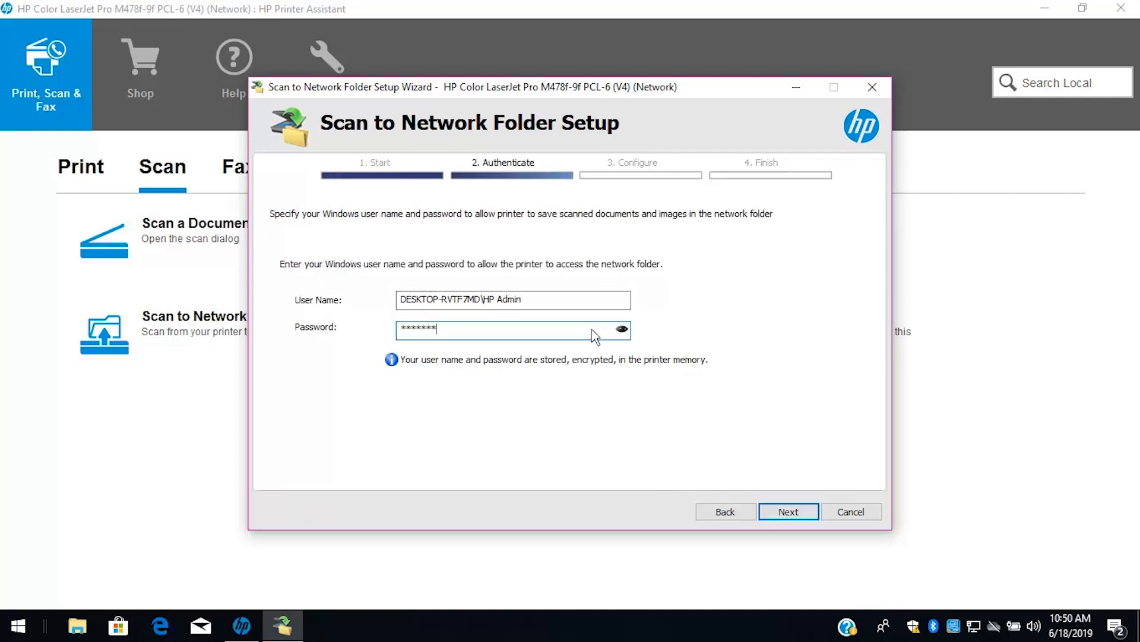
pyautogui.click(773, 513)
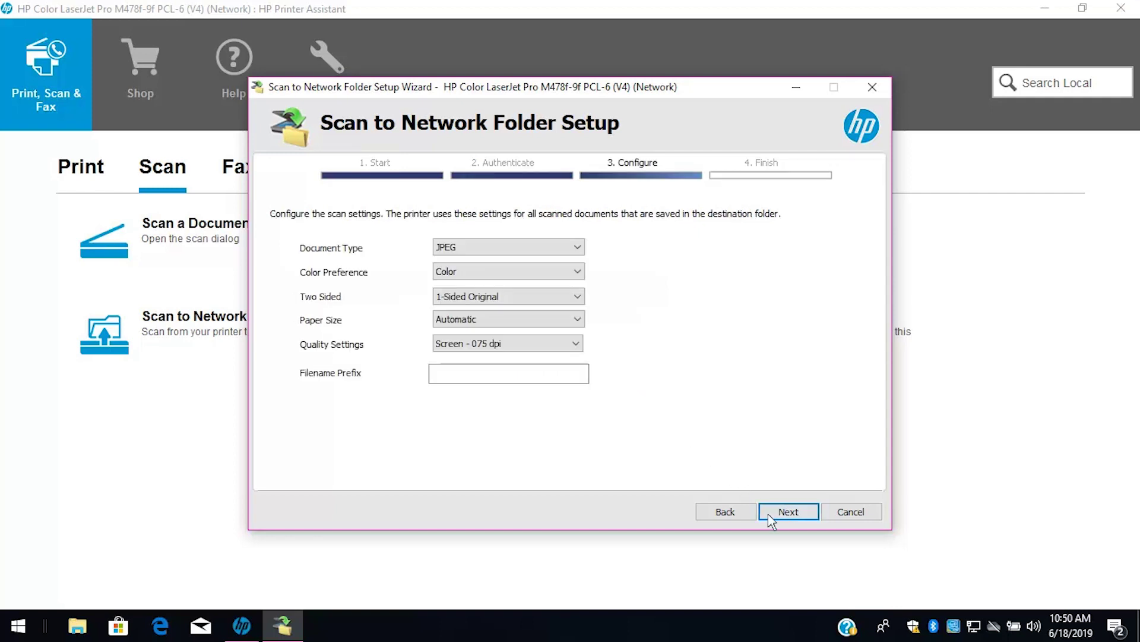
# Set Document Type to PDF with filename prefix 'HP Group Scan' and reach the summary.
pyautogui.click(577, 248)
pyautogui.click(580, 274)
pyautogui.click(555, 375)
pyautogui.write('HP Group Scan')
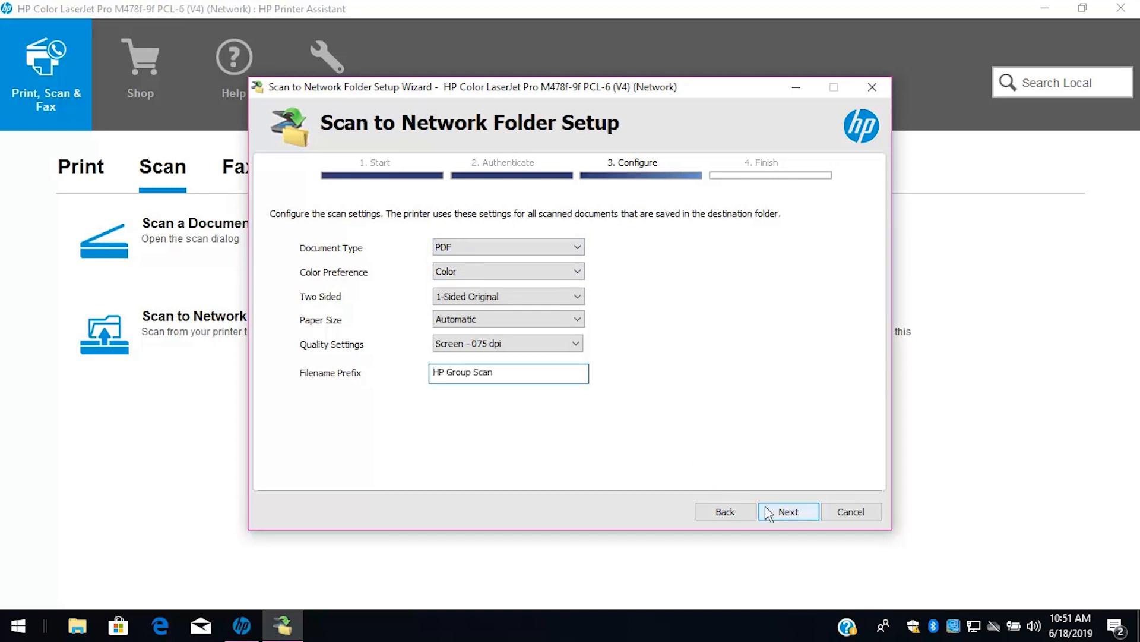
pyautogui.click(788, 512)
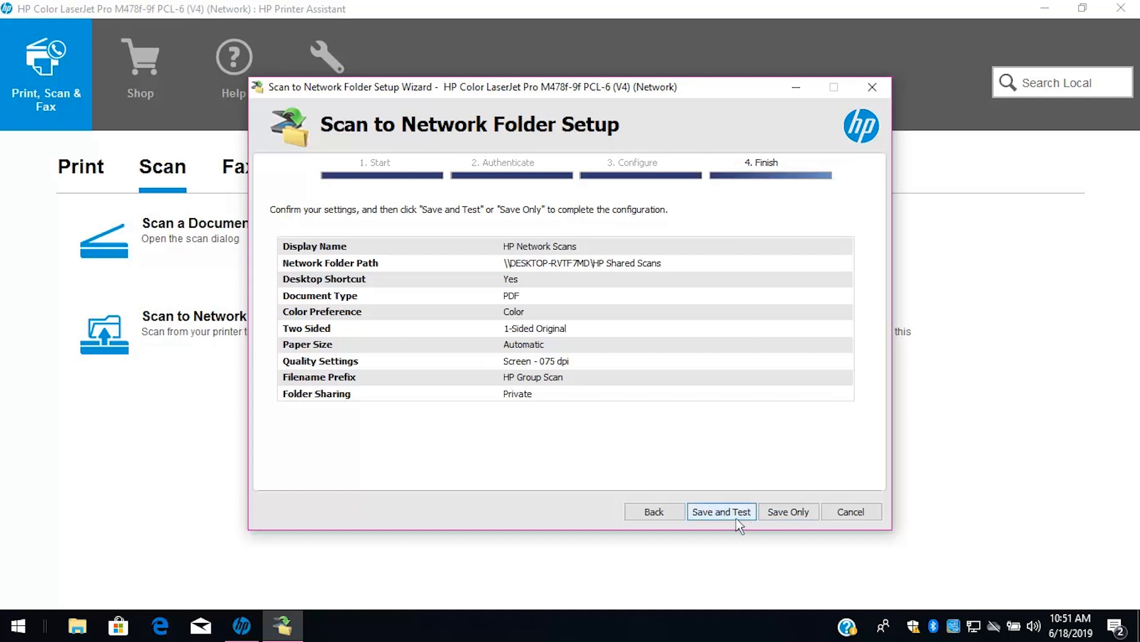
# Save and Test the setup so the success confirmation appears.
pyautogui.click(722, 512)
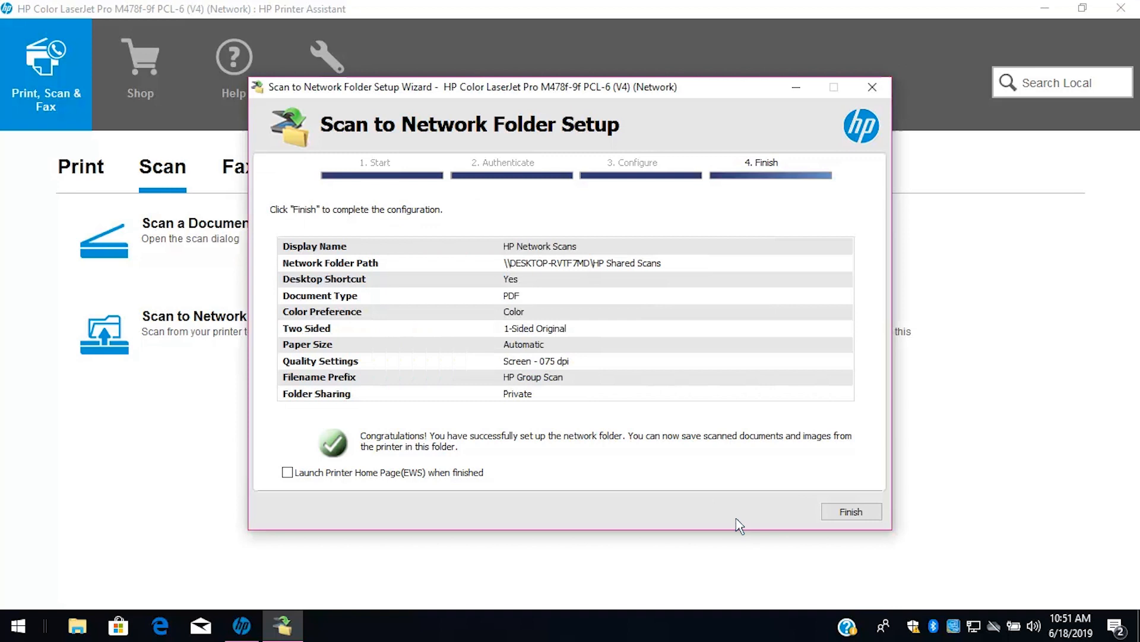